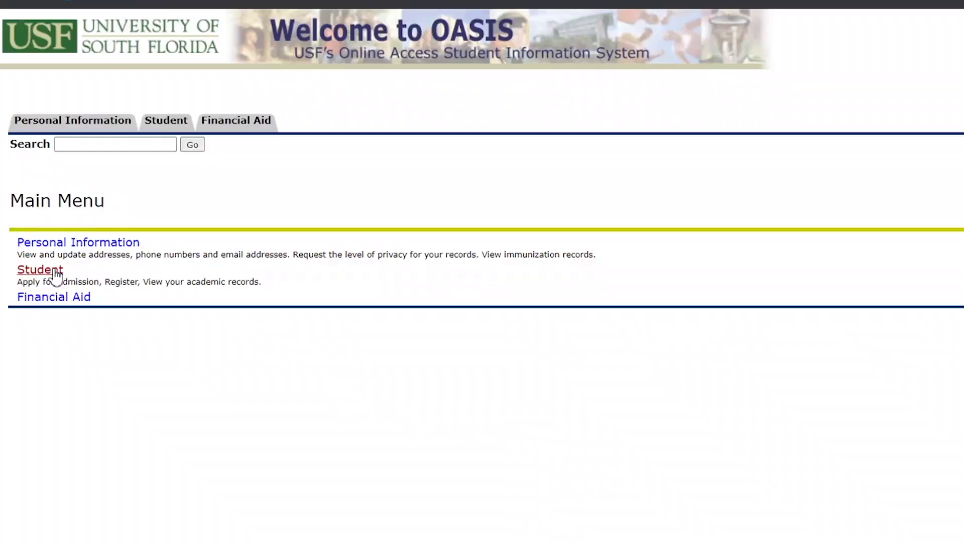
Open the Student link on the OASIS Main Menu.
click(55, 271)
Open DegreeWorks and switch to its Planner tab.
click(55, 271)
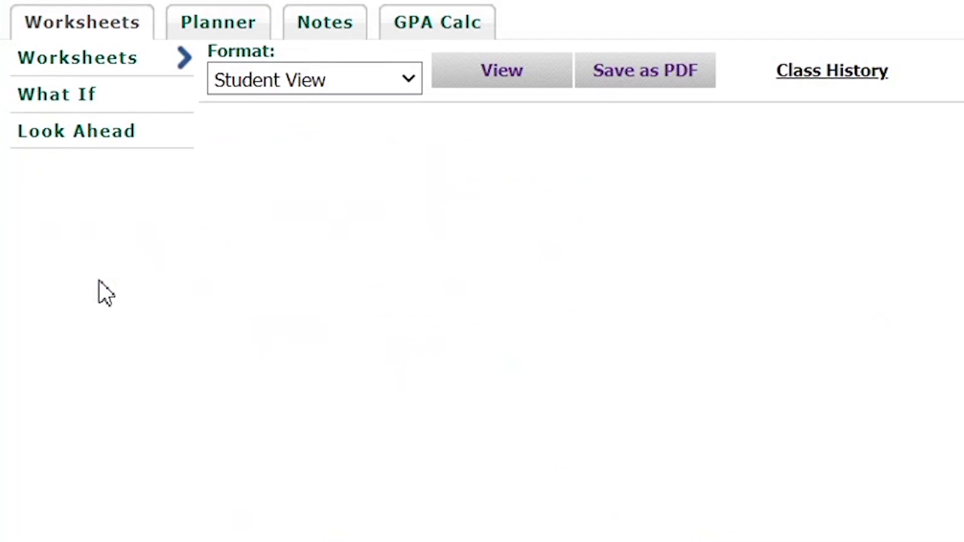
click(231, 27)
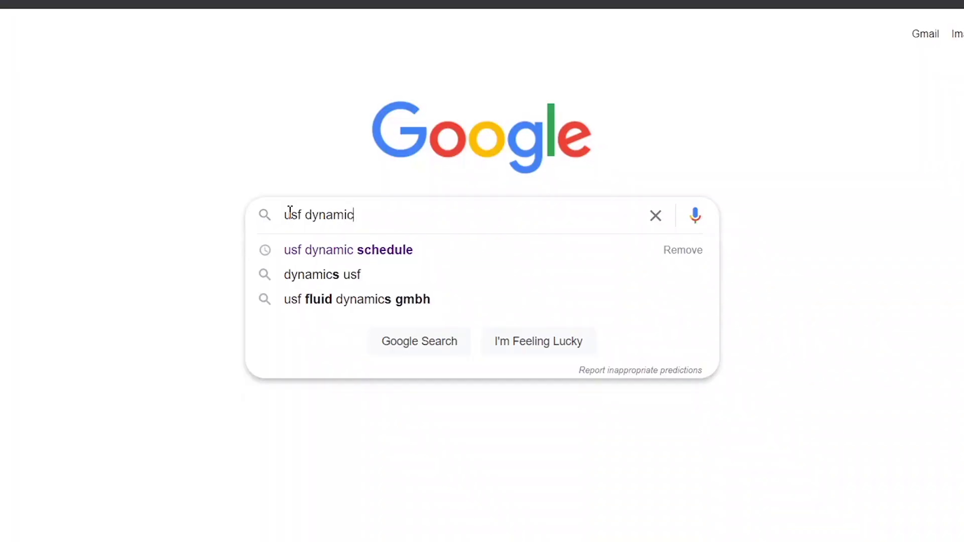
Search Google for the USF dynamic schedule, open the result, and submit the Summer 2021 term.
text(schedule)
key(Return)
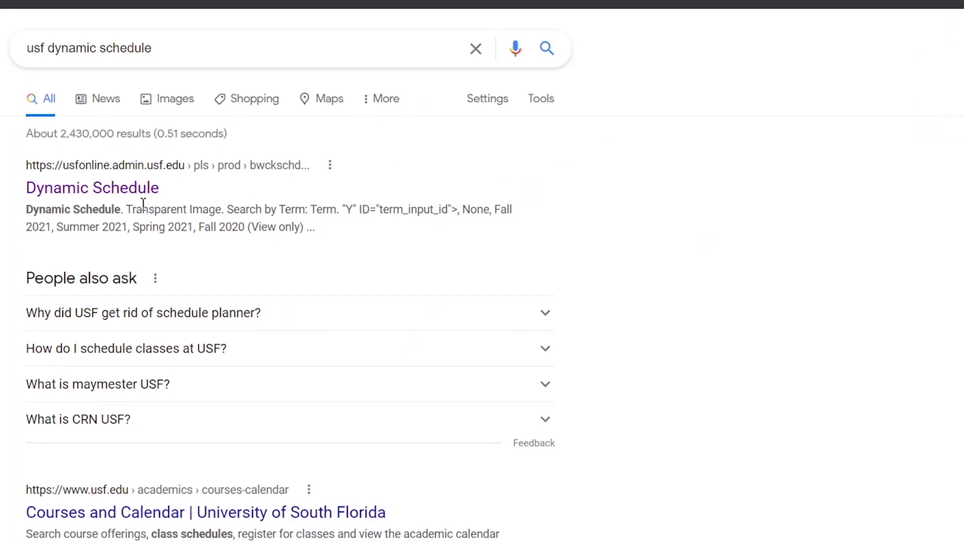
click(116, 196)
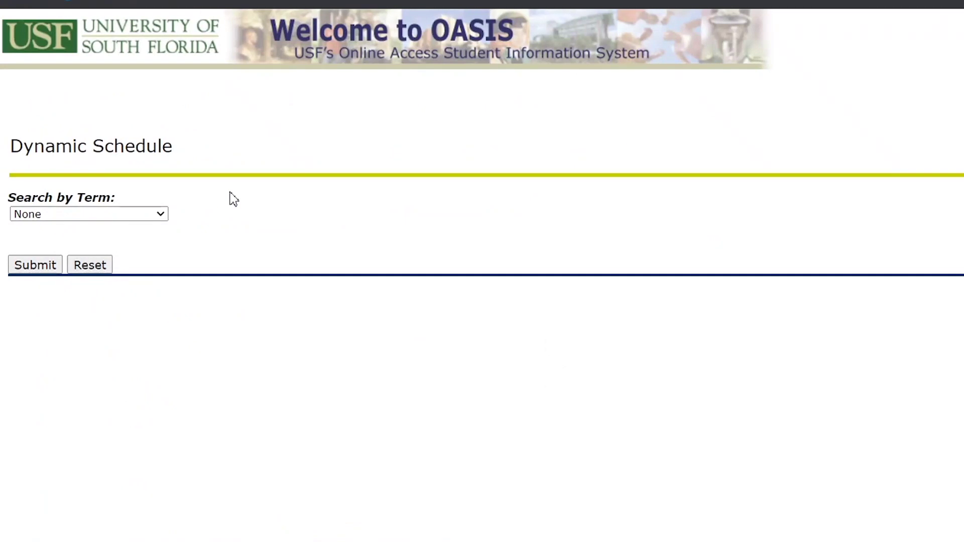
key(Down)
click(35, 269)
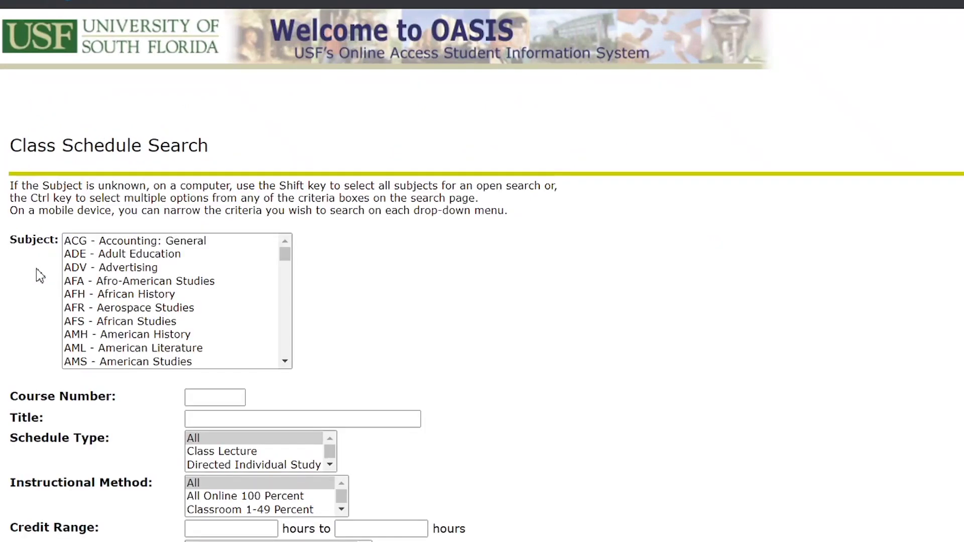
Search the Summer 2021 schedule for subject GEB - General Business, course number 3033.
scroll(541, 351, down, 3)
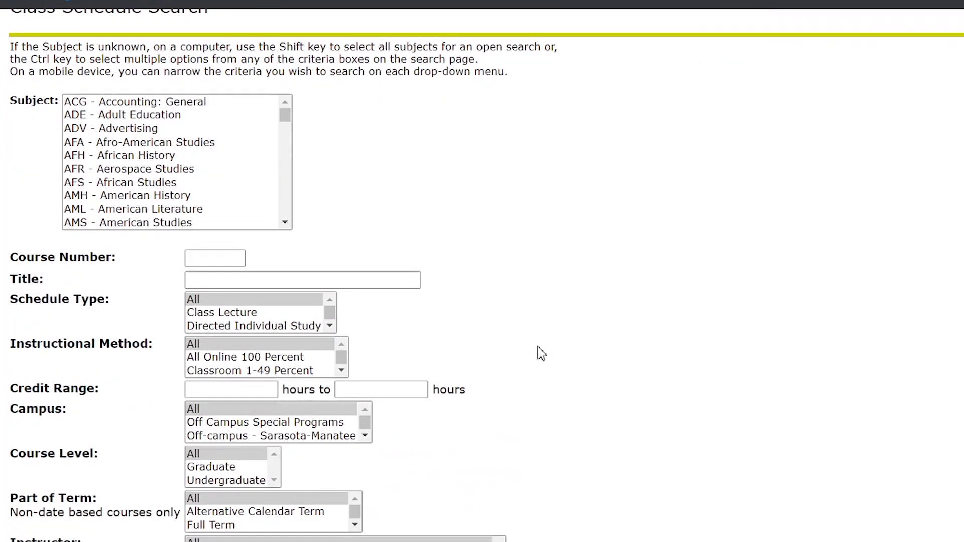
scroll(176, 206, down, 20)
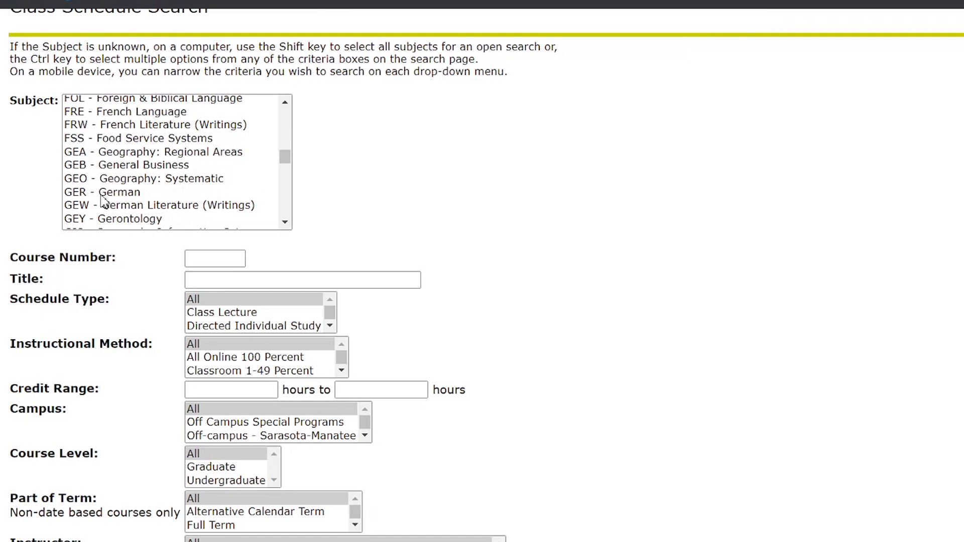
click(136, 166)
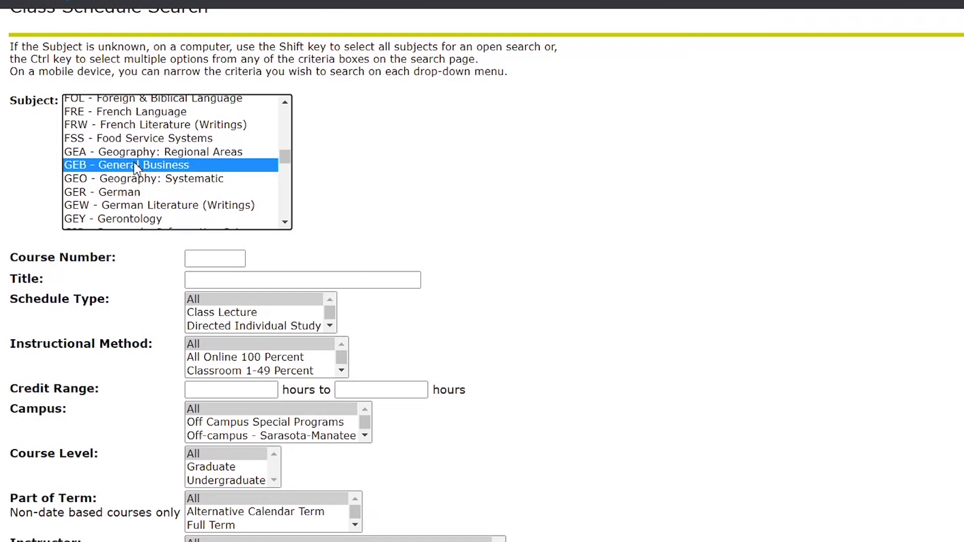
click(208, 260)
text(3033)
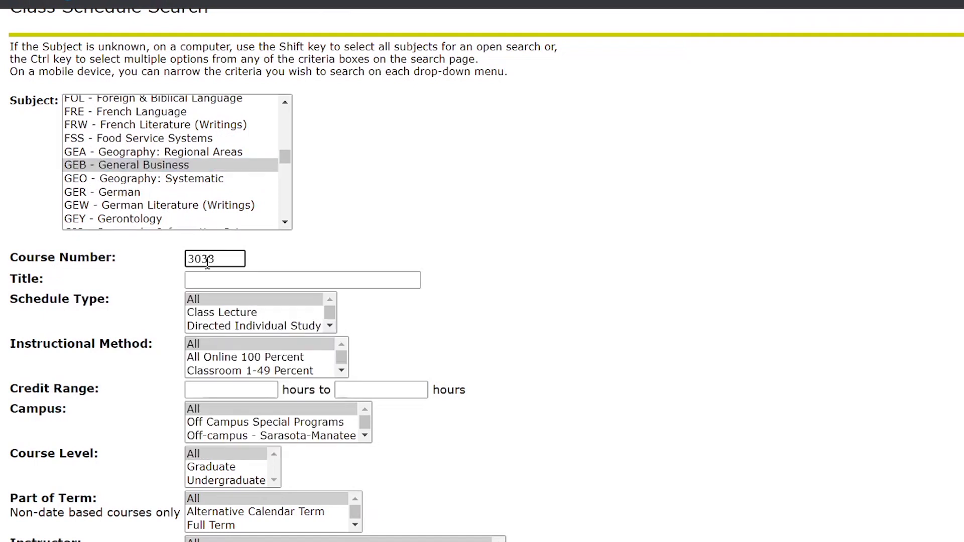
click(506, 336)
scroll(505, 336, down, 3)
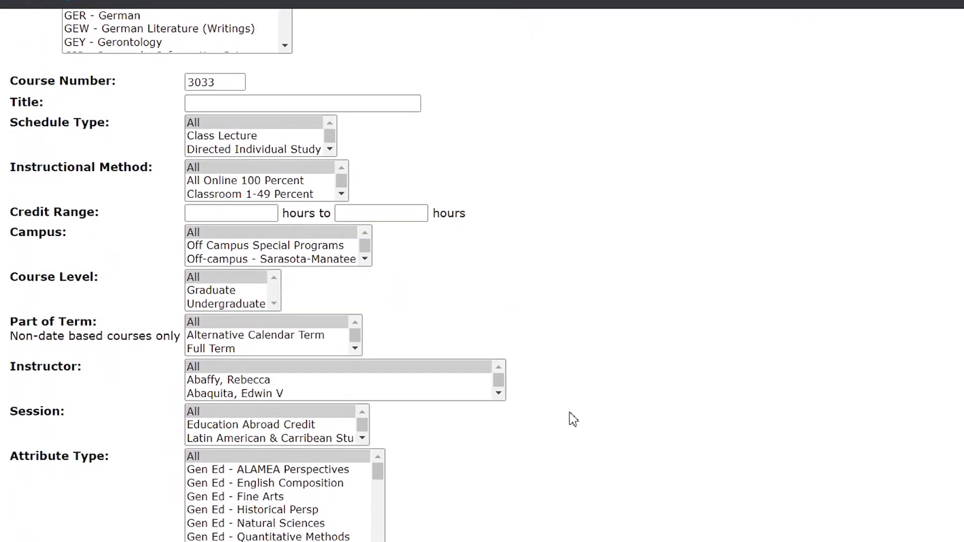
scroll(572, 419, down, 2)
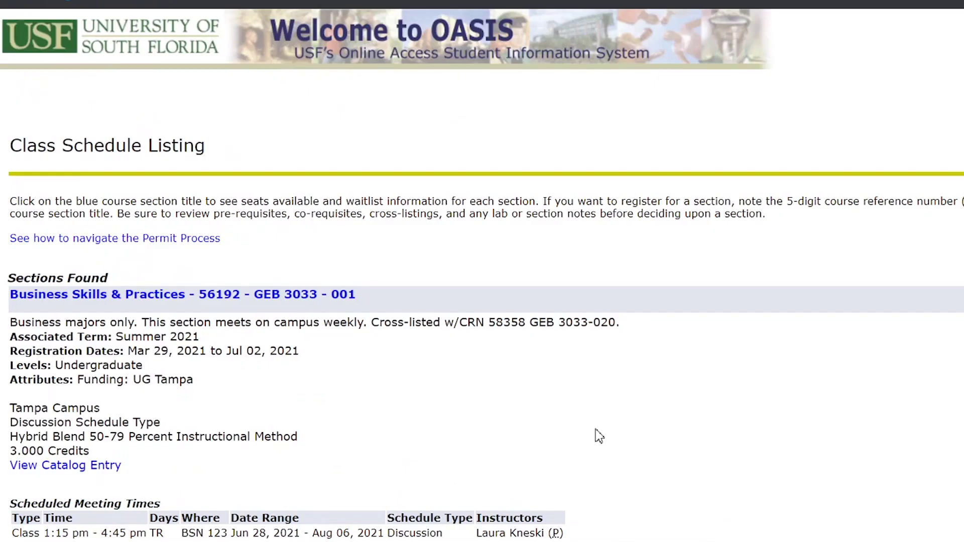
Review the GEB 3033 listing and open Business Skills & Practices section 56192 (GEB 3033-001).
scroll(604, 451, down, 3)
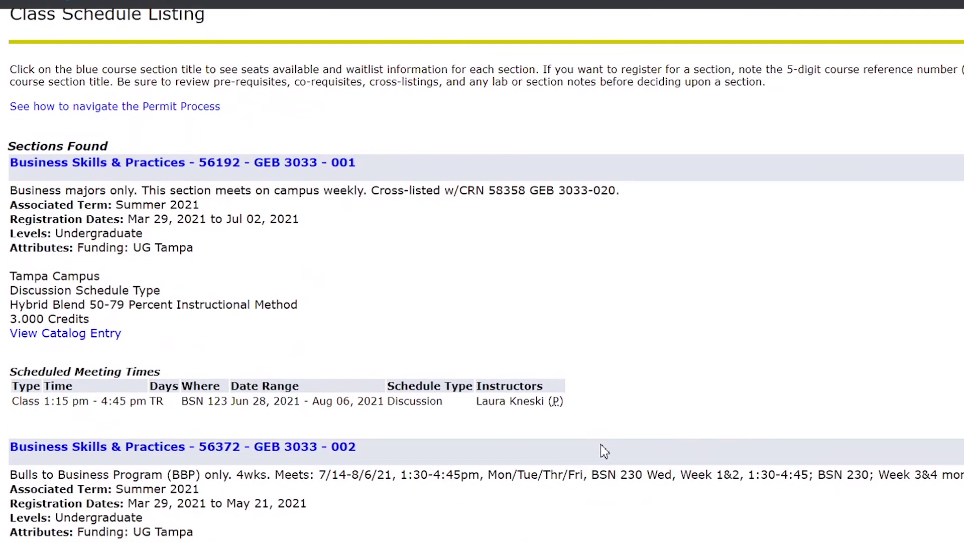
scroll(604, 451, down, 1)
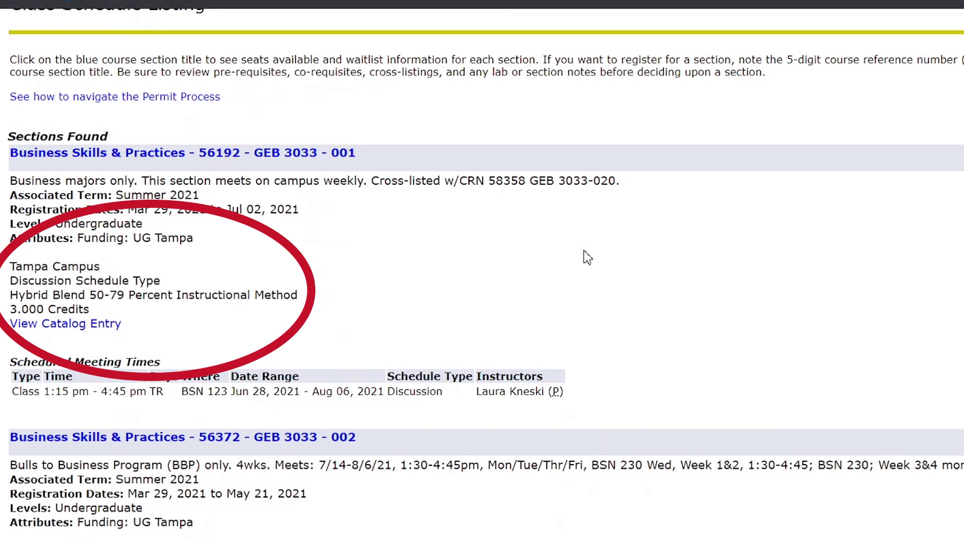
click(255, 159)
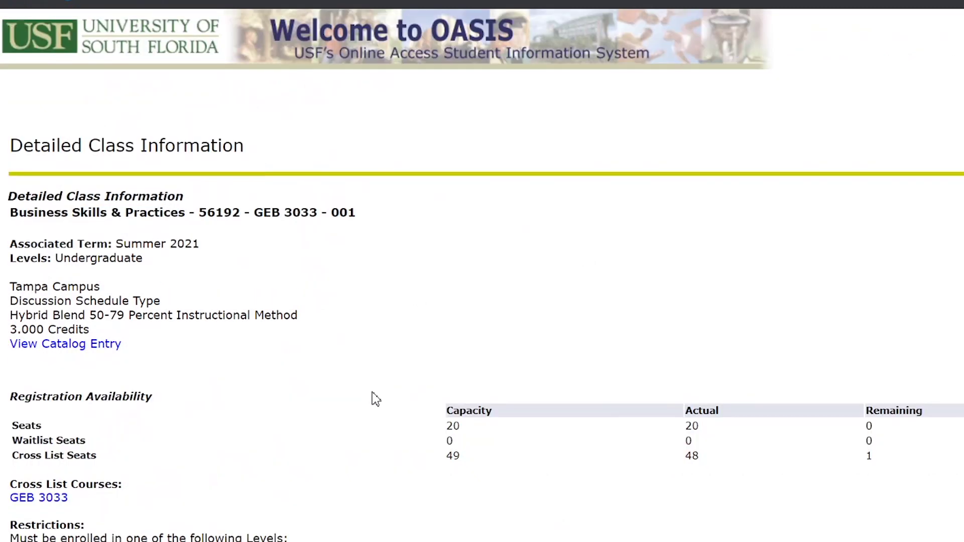
Check section 56192's remaining seats and select its CRN 56192.
scroll(375, 399, down, 3)
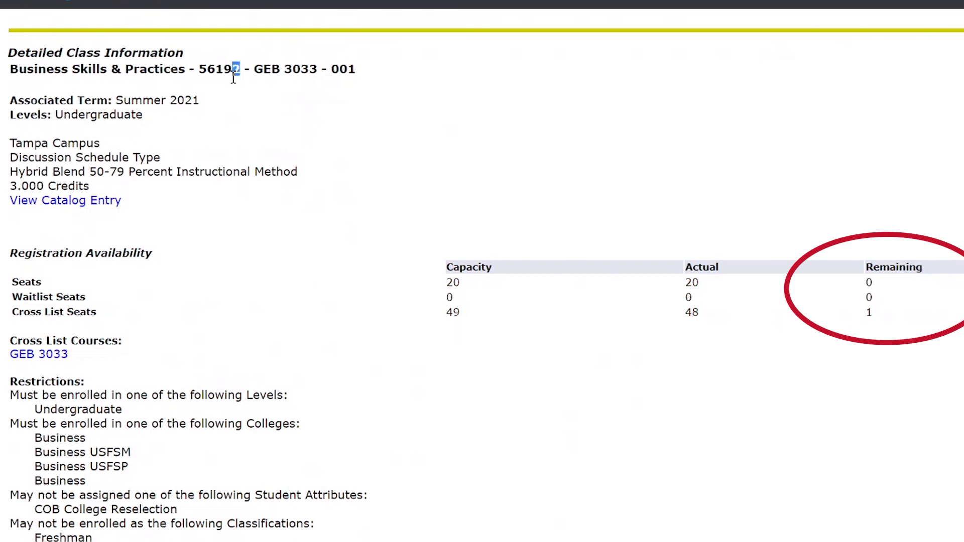
drag(211, 74, 200, 76)
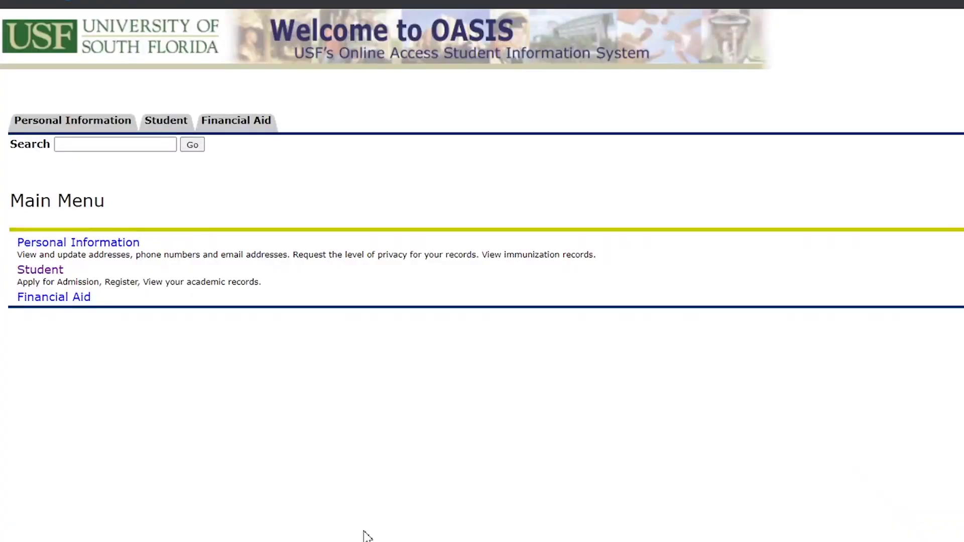
Choose Summer 2021 under Student > Registration > Select Term, then open Register, Add or Drop Classes.
click(40, 270)
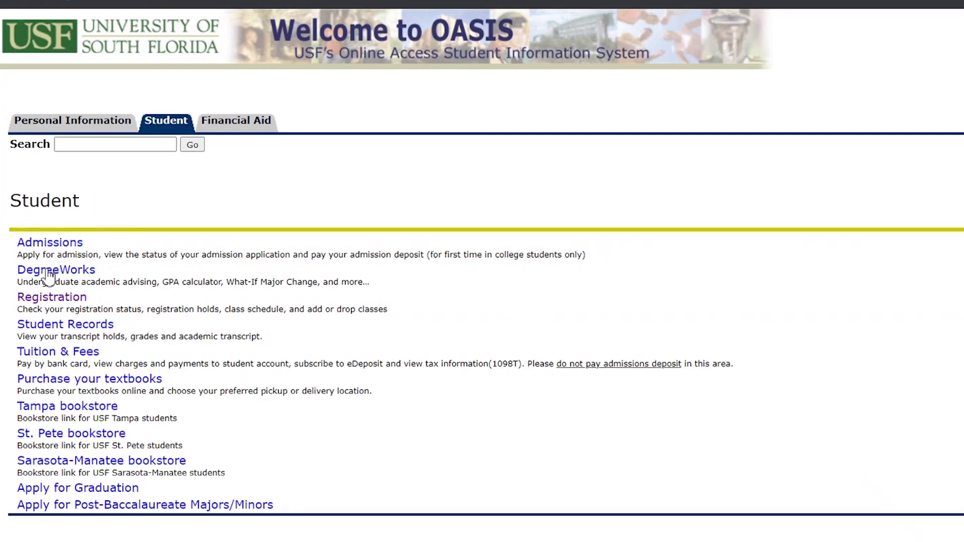
click(43, 301)
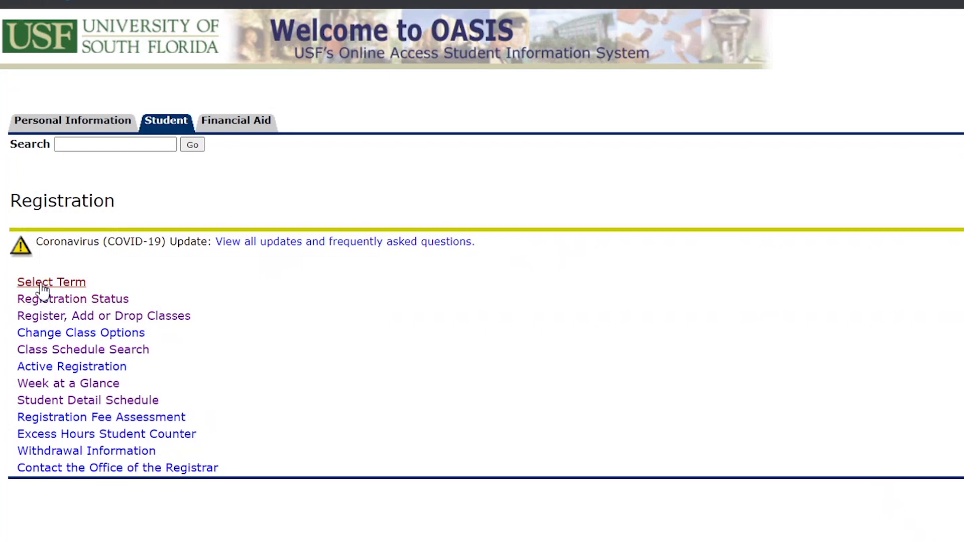
click(43, 283)
click(127, 267)
click(129, 294)
click(35, 297)
click(46, 320)
Enter CRN 56192 in the first Add Classes Worksheet box and submit the changes.
scroll(73, 469, down, 9)
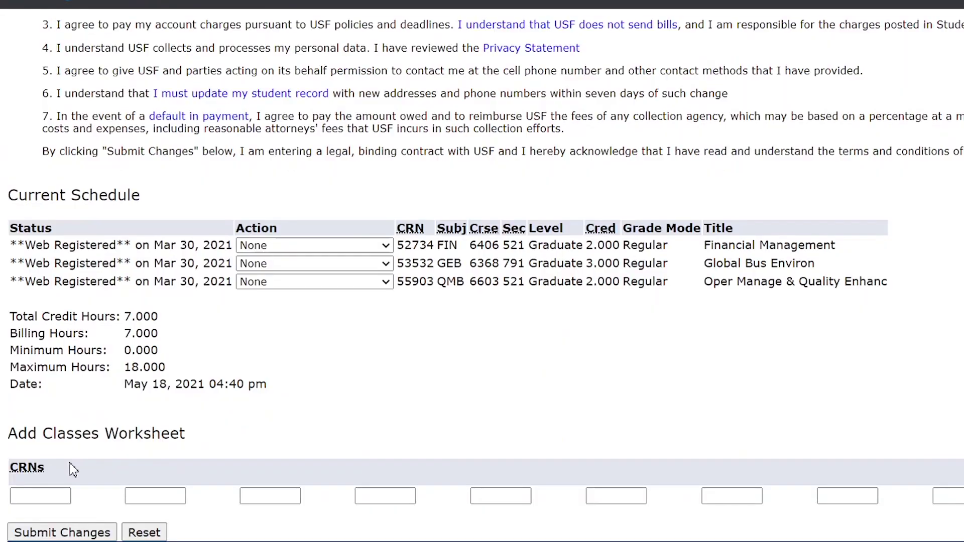
click(46, 499)
text(56192)
click(40, 534)
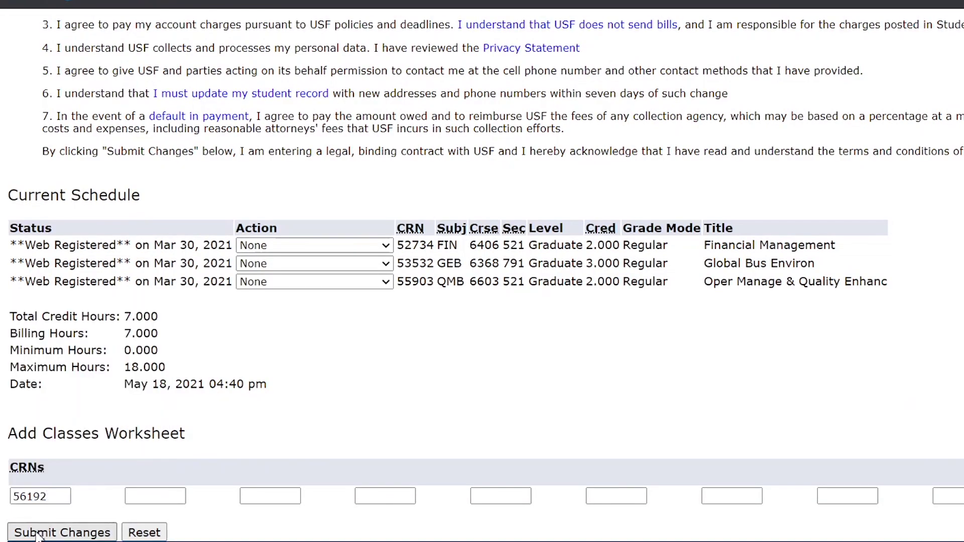